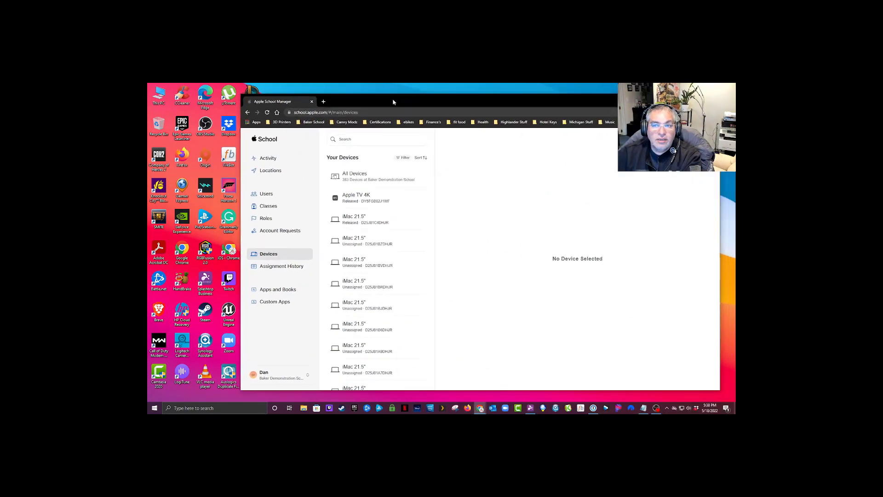
Step: In Apple School Manager, search the devices for serial number C02YT2GDLVCF and open the matching MacBook Pro 15"
{"action": "left_click_drag", "start_coordinate": [393, 102], "coordinate": [380, 98]}
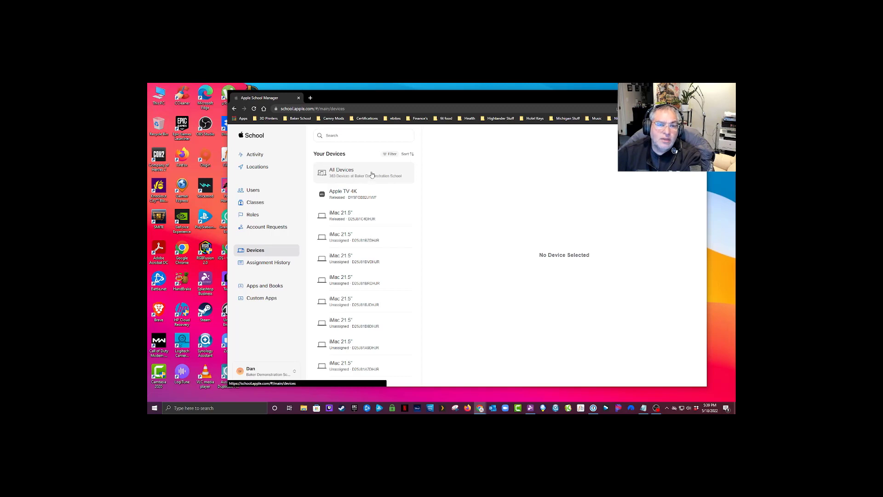
{"action": "scroll", "coordinate": [364, 304], "scroll_direction": "down", "scroll_amount": 5}
{"action": "scroll", "coordinate": [409, 207], "scroll_direction": "down", "scroll_amount": 3}
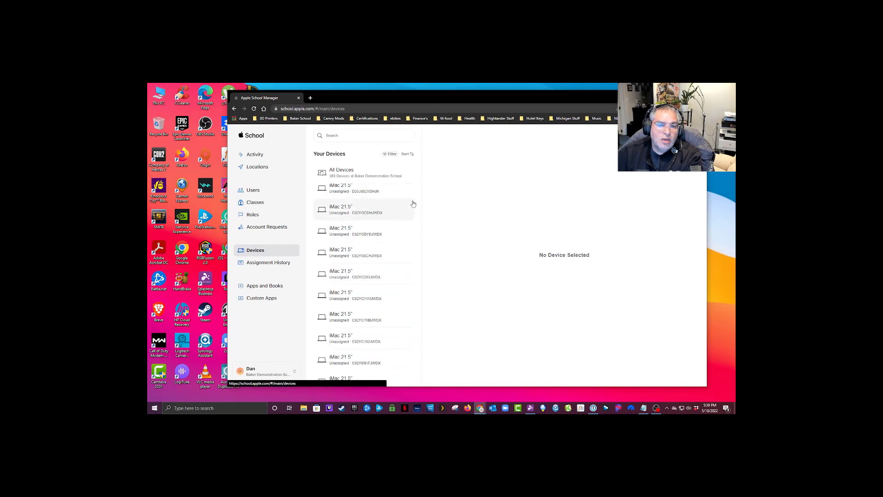
{"action": "scroll", "coordinate": [373, 227], "scroll_direction": "up", "scroll_amount": 3}
{"action": "scroll", "coordinate": [373, 227], "scroll_direction": "up", "scroll_amount": 3}
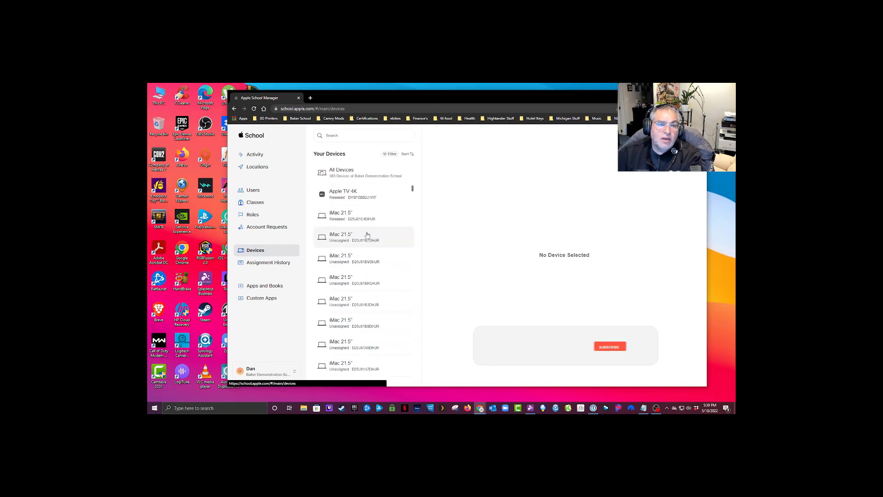
{"action": "left_click", "coordinate": [367, 136]}
{"action": "key", "text": "alt+Tab"}
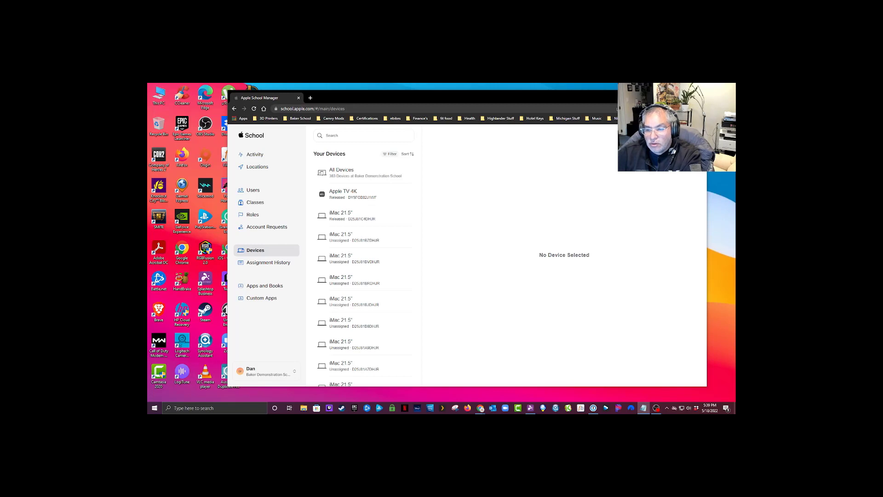
{"action": "left_click", "coordinate": [372, 136]}
{"action": "key", "text": "ctrl+v"}
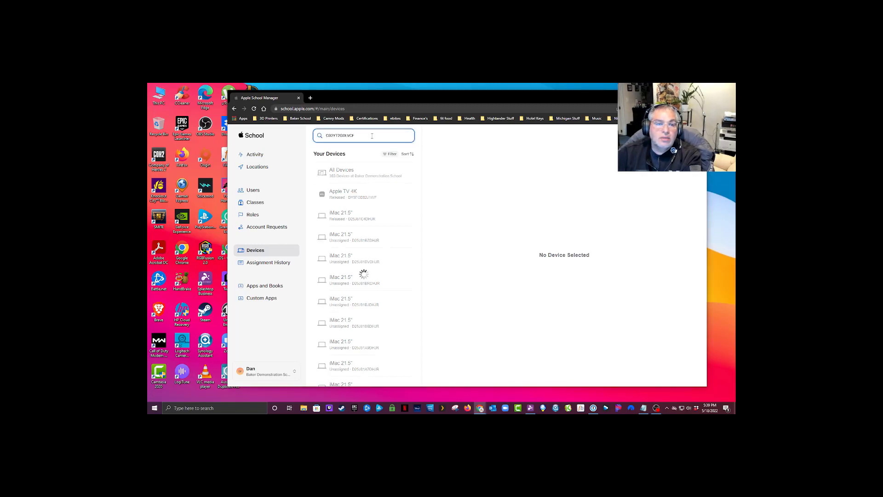
{"action": "left_click", "coordinate": [360, 178]}
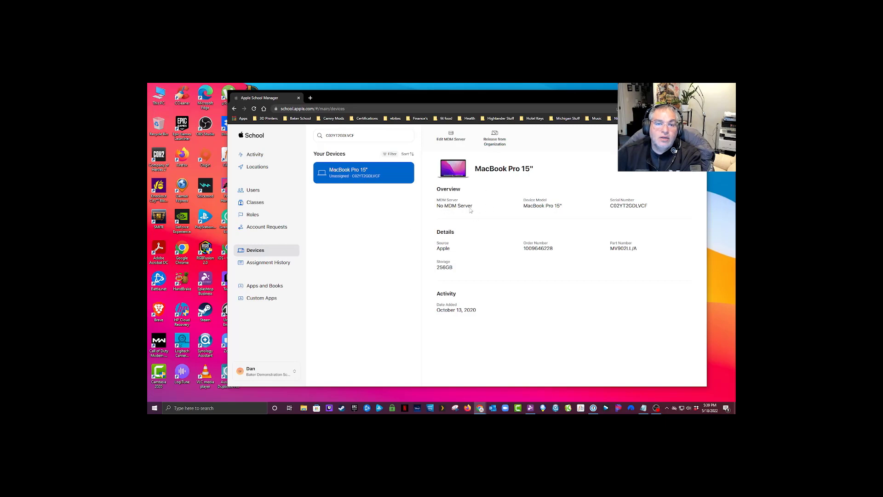
Step: Assign the MacBook Pro 15" to Baker MDM Server and confirm the assignment change
{"action": "left_click_drag", "start_coordinate": [437, 206], "coordinate": [474, 207]}
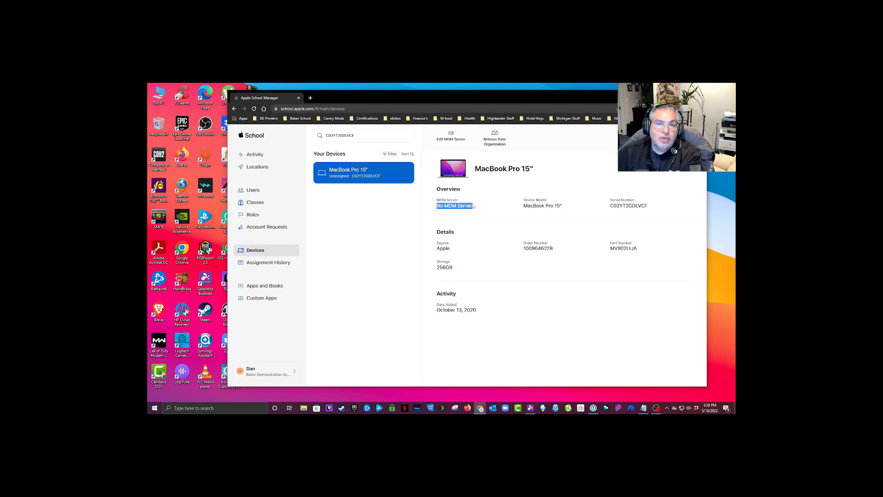
{"action": "left_click", "coordinate": [450, 137]}
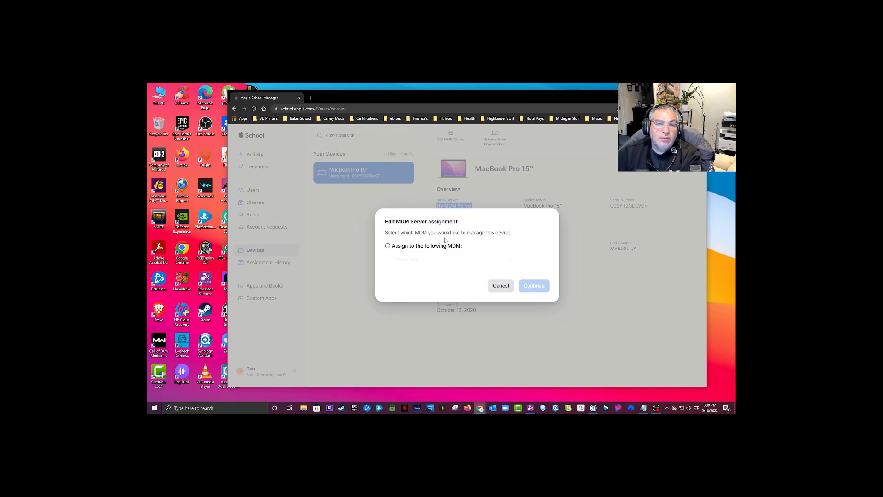
{"action": "left_click", "coordinate": [387, 246]}
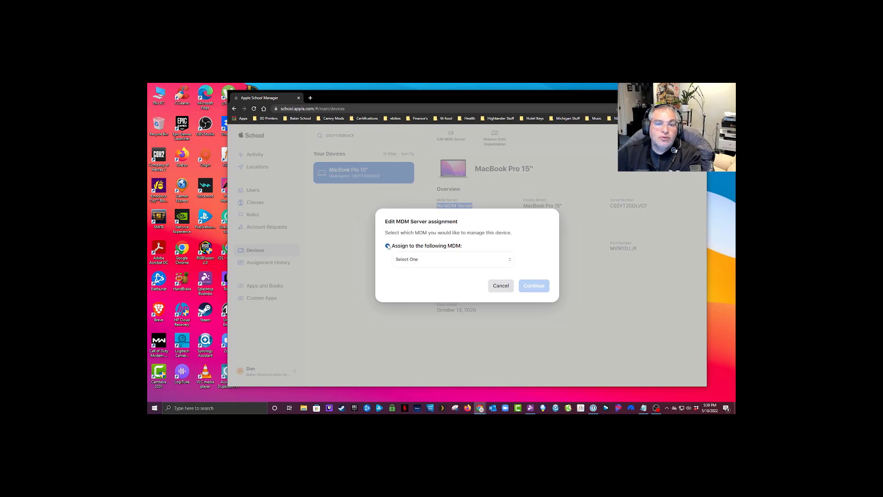
{"action": "left_click", "coordinate": [466, 257]}
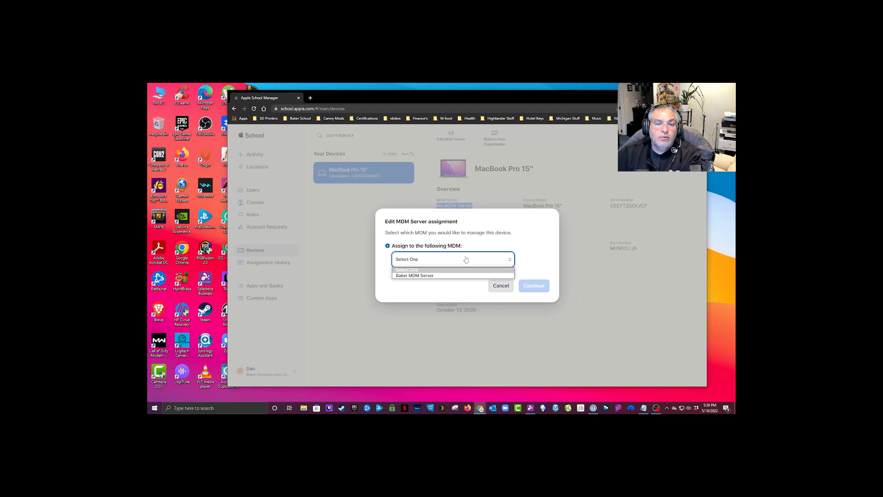
{"action": "left_click", "coordinate": [422, 276]}
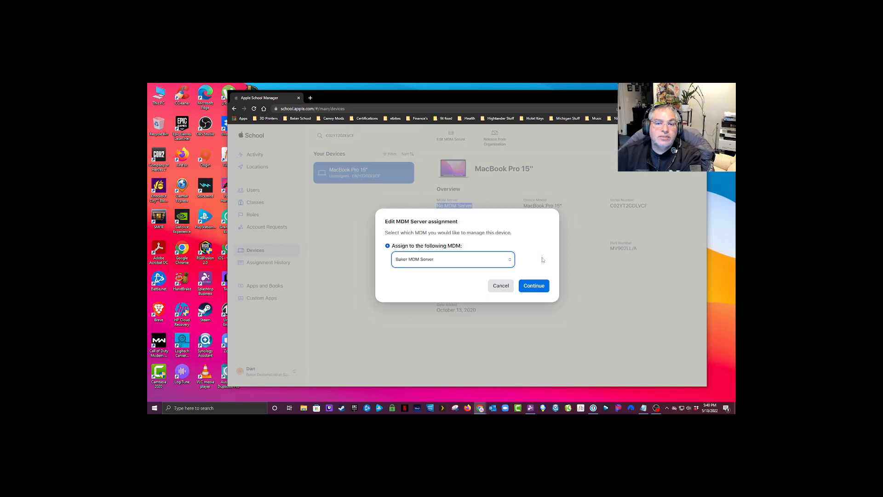
{"action": "left_click", "coordinate": [536, 287]}
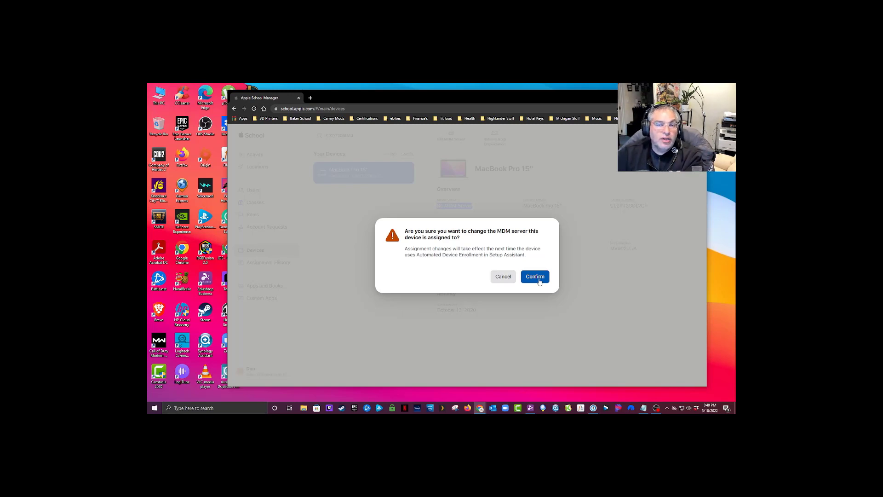
{"action": "left_click", "coordinate": [539, 280]}
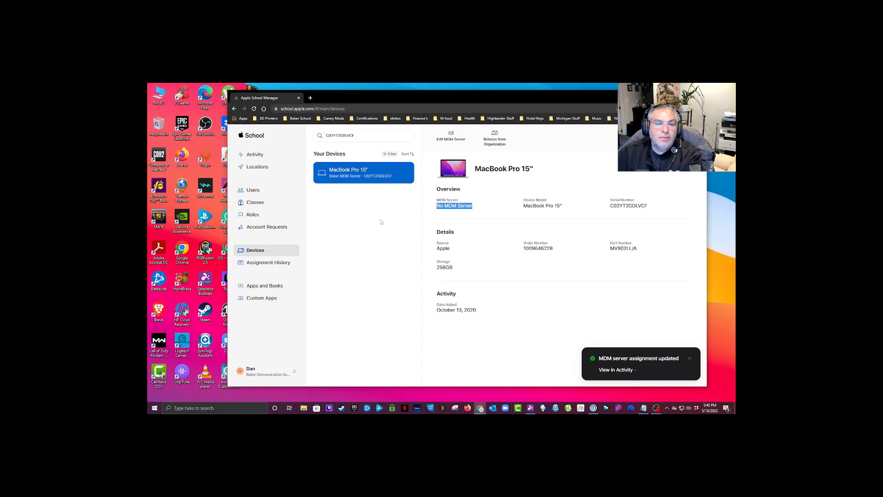
Step: Reload the device list, find serial number C02YT2GDLVCF again, and check the MacBook Pro's MDM server assignment and device details
{"action": "left_click", "coordinate": [458, 207]}
{"action": "left_click", "coordinate": [255, 108]}
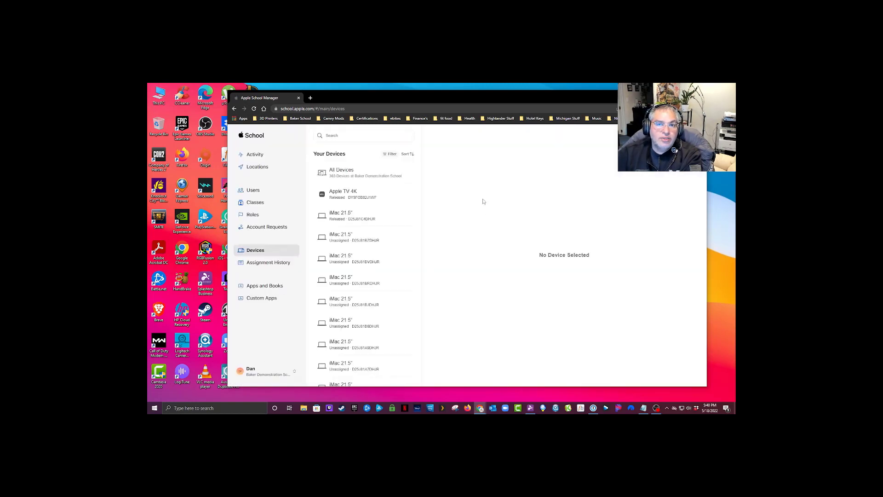
{"action": "left_click", "coordinate": [364, 135]}
{"action": "type", "text": "C02YT2GDLVCF"}
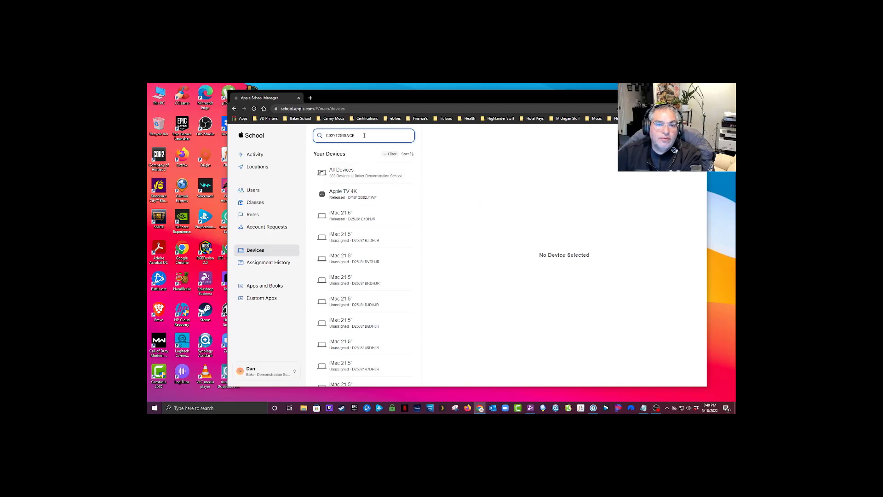
{"action": "left_click", "coordinate": [354, 177]}
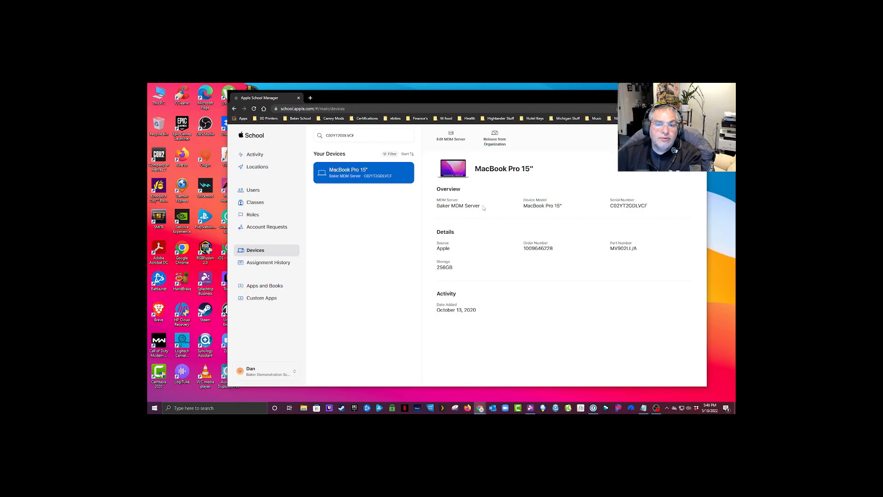
{"action": "left_click_drag", "start_coordinate": [548, 207], "coordinate": [564, 206]}
{"action": "left_click", "coordinate": [619, 210]}
{"action": "left_click_drag", "start_coordinate": [554, 248], "coordinate": [523, 250]}
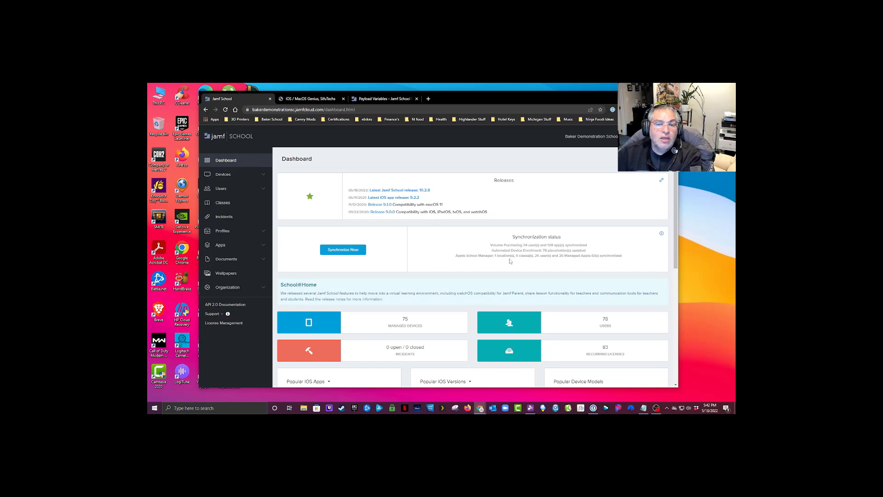
Step: Switch to Jamf School and start a synchronization from the dashboard
{"action": "left_click", "coordinate": [346, 250]}
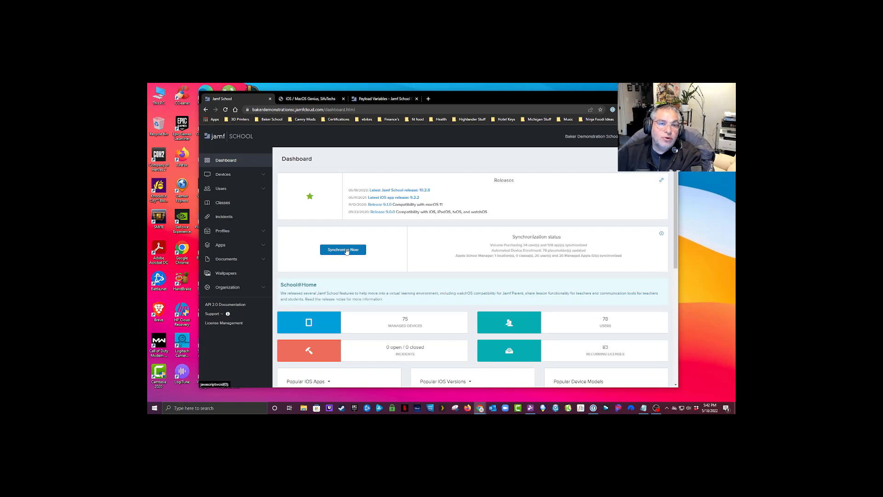
{"action": "left_click", "coordinate": [346, 251]}
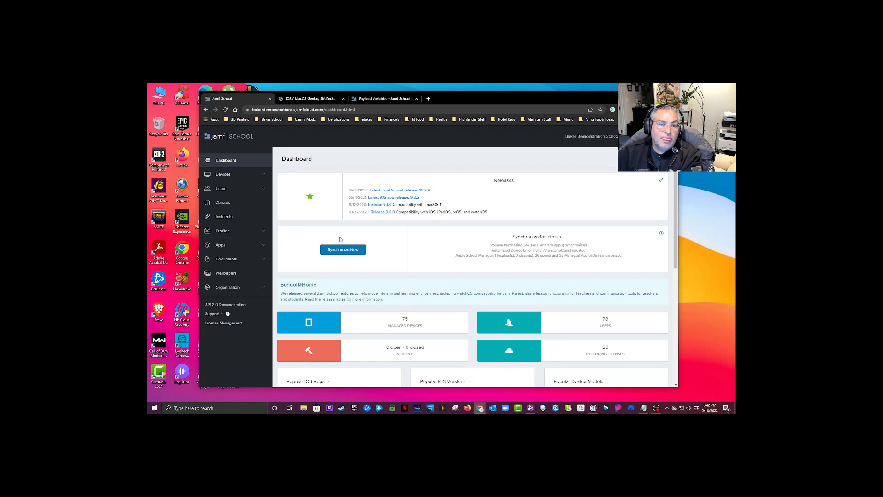
{"action": "left_click", "coordinate": [293, 110]}
{"action": "type", "text": "C02YT2GDLVCF"}
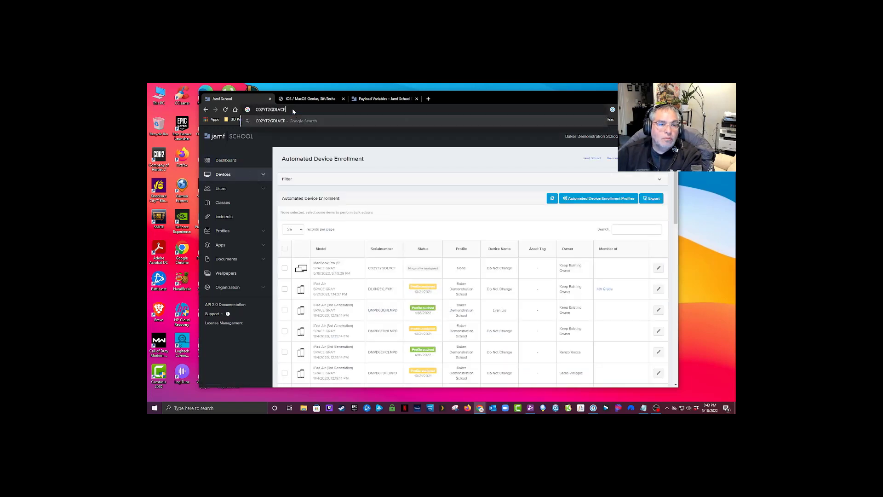
{"action": "left_click", "coordinate": [361, 179]}
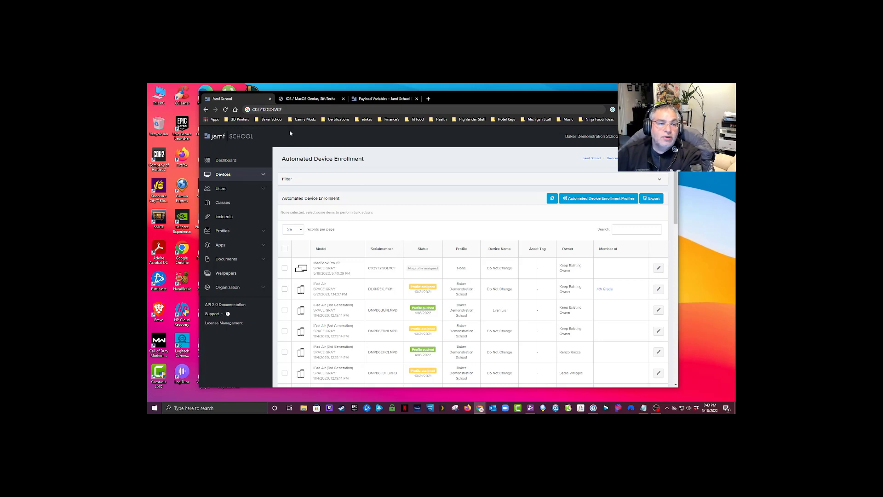
{"action": "left_click", "coordinate": [262, 174]}
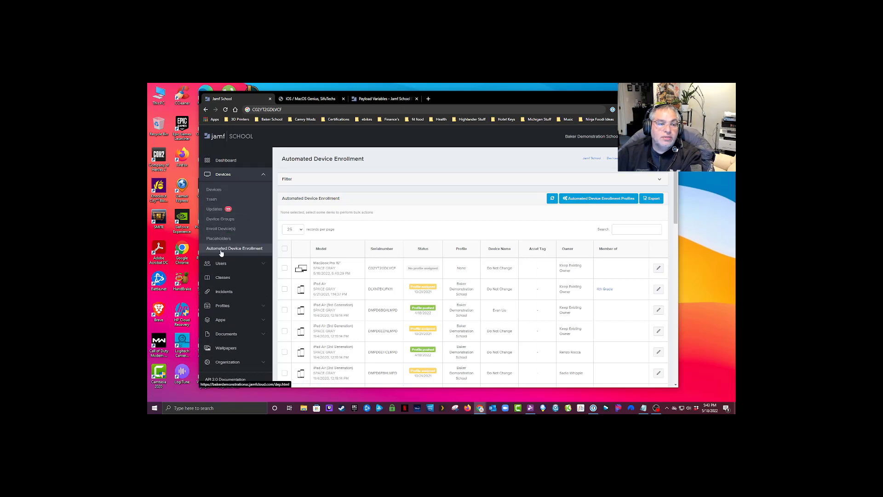
{"action": "left_click", "coordinate": [226, 249]}
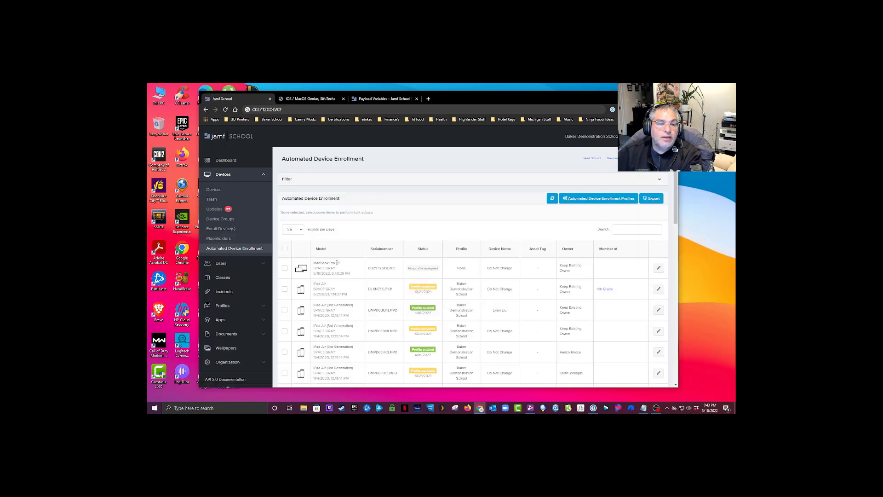
{"action": "double_click", "coordinate": [381, 268]}
{"action": "key", "text": "ctrl+c"}
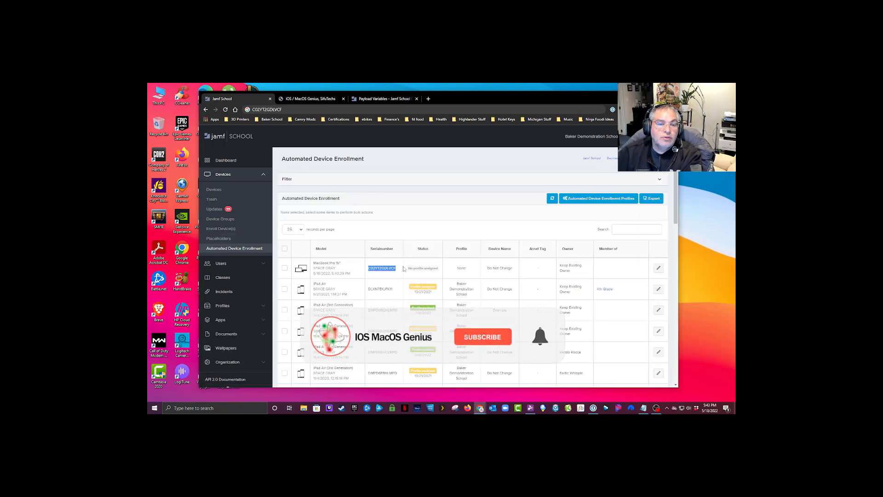
{"action": "left_click", "coordinate": [631, 228]}
{"action": "key", "text": "ctrl+v"}
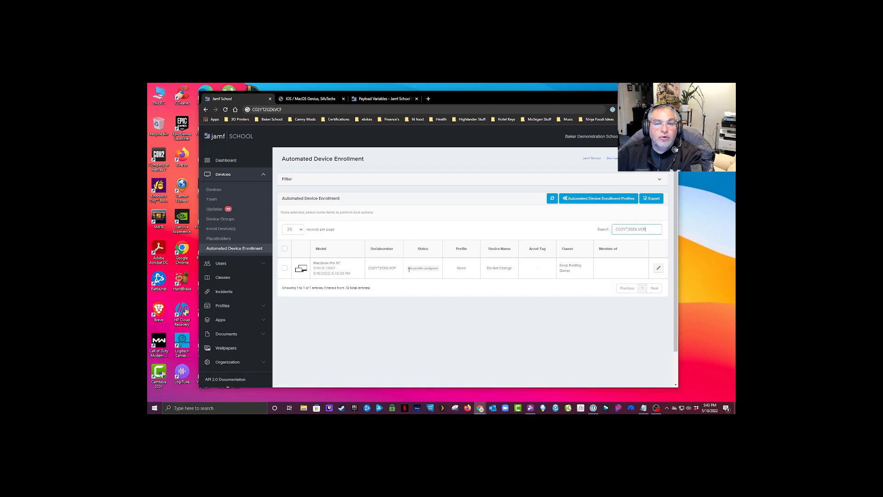
{"action": "left_click_drag", "start_coordinate": [408, 271], "coordinate": [444, 270]}
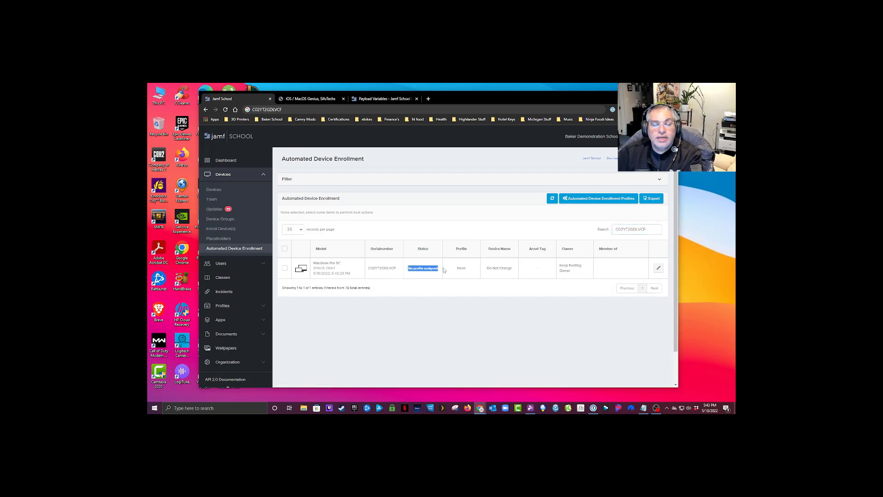